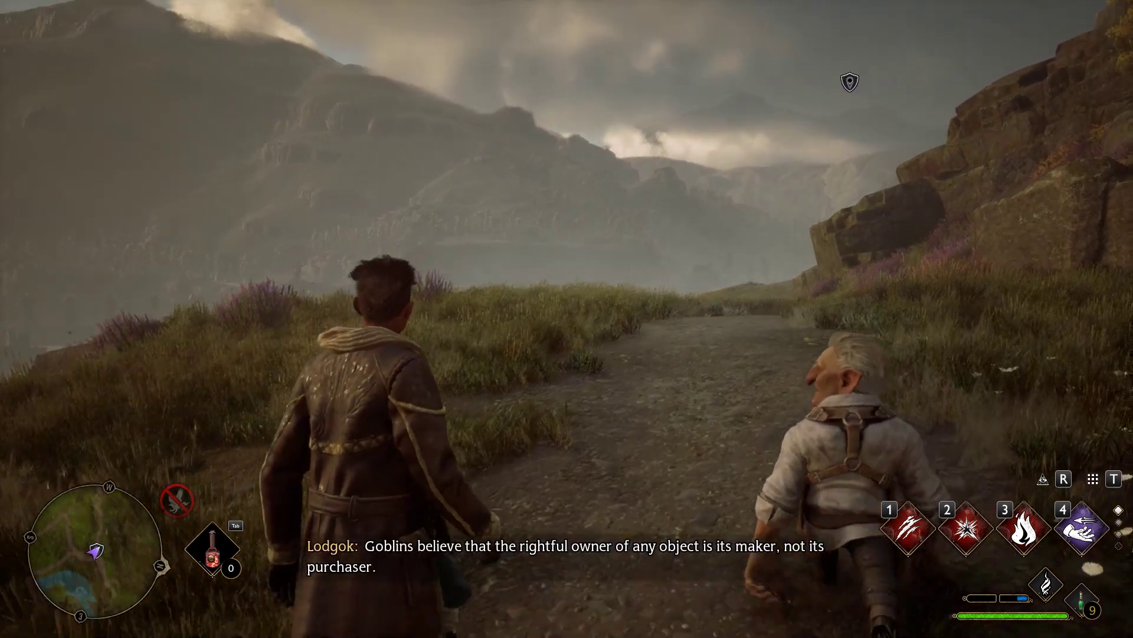
key("w")
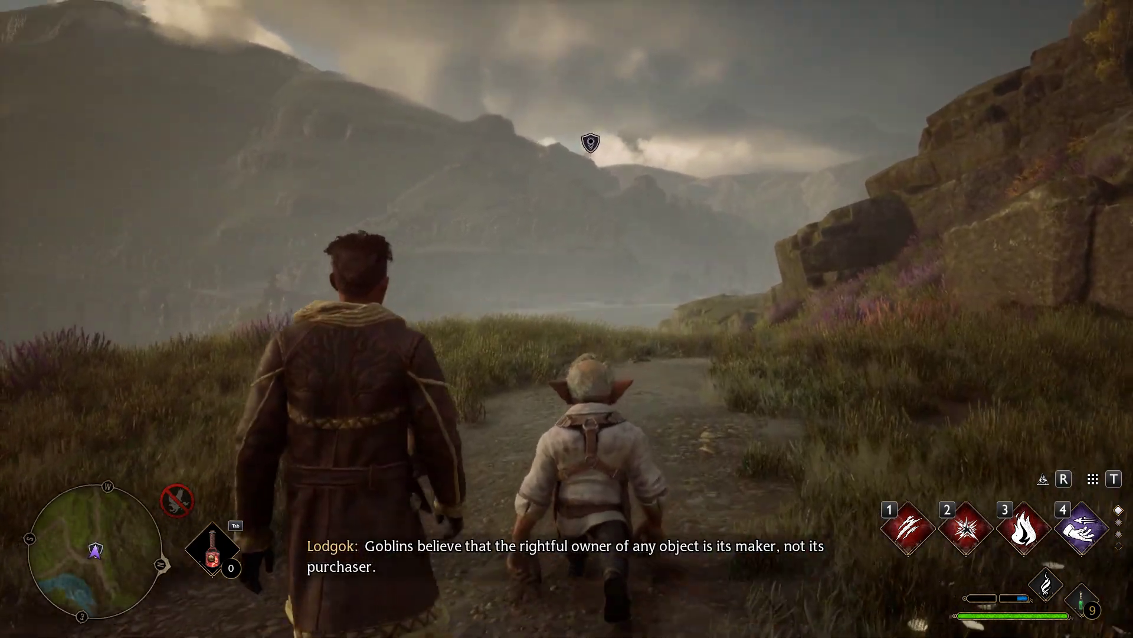
key("w")
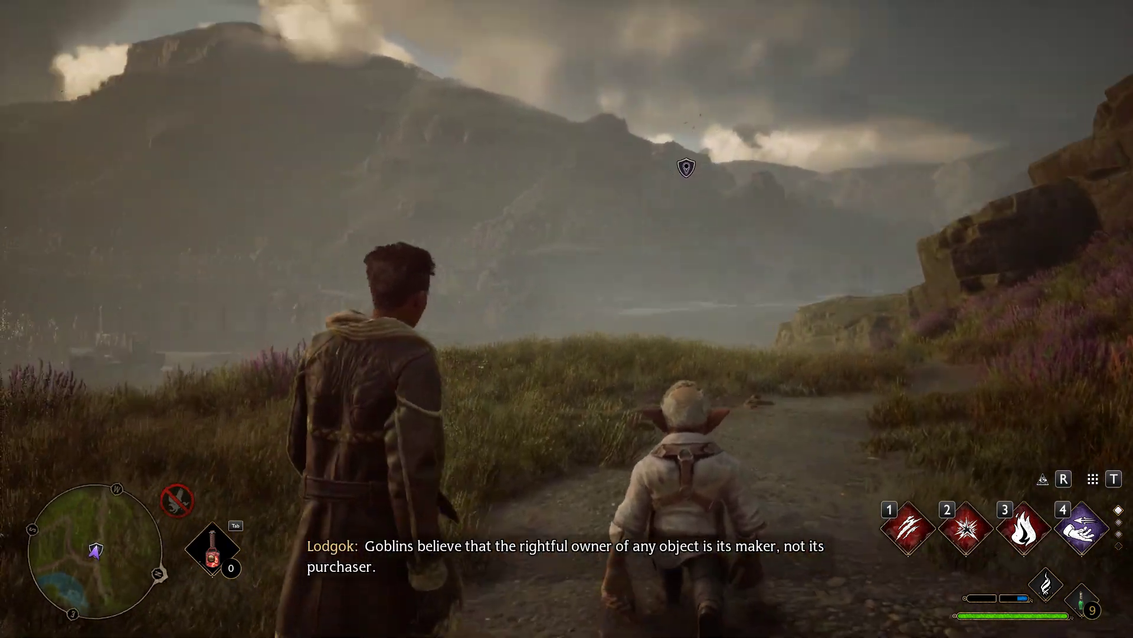
key("w")
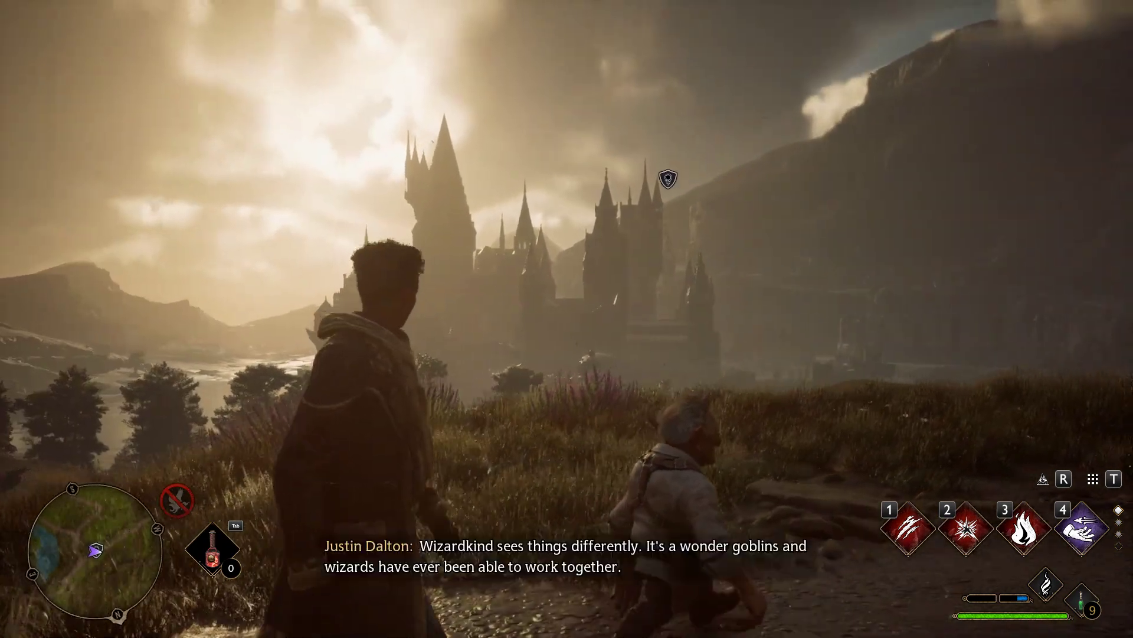
key("w")
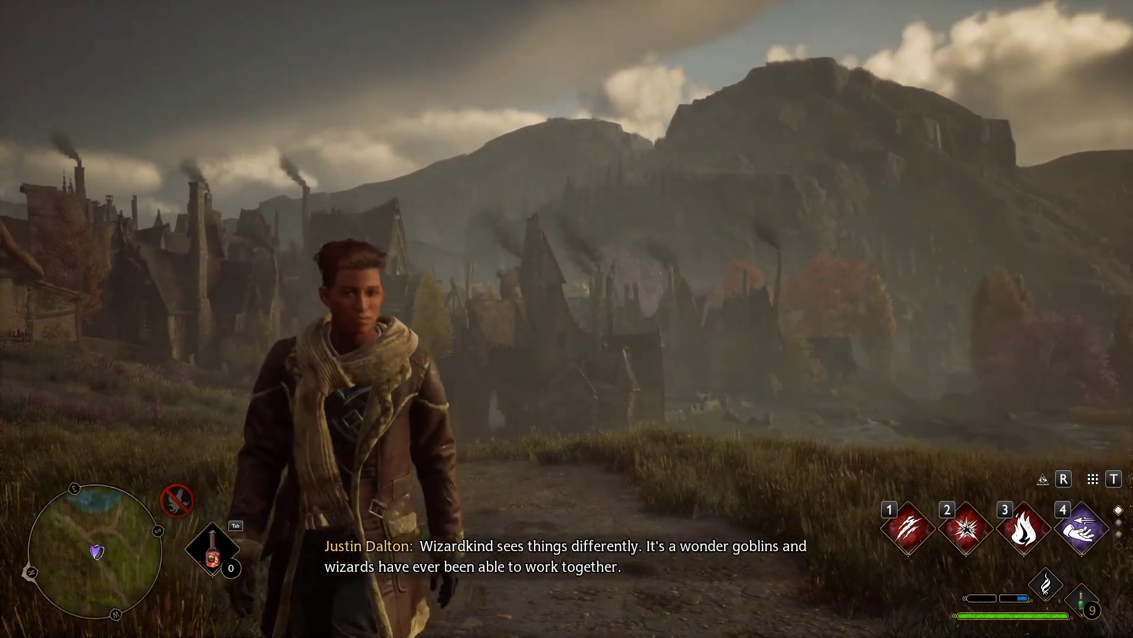
key("w")
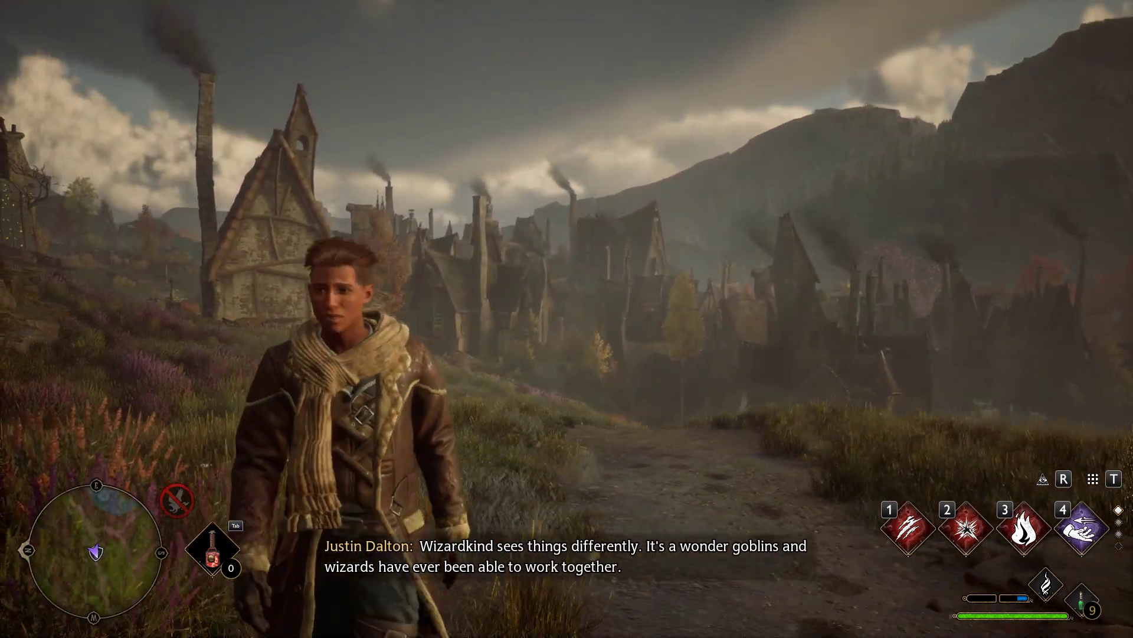
key("w")
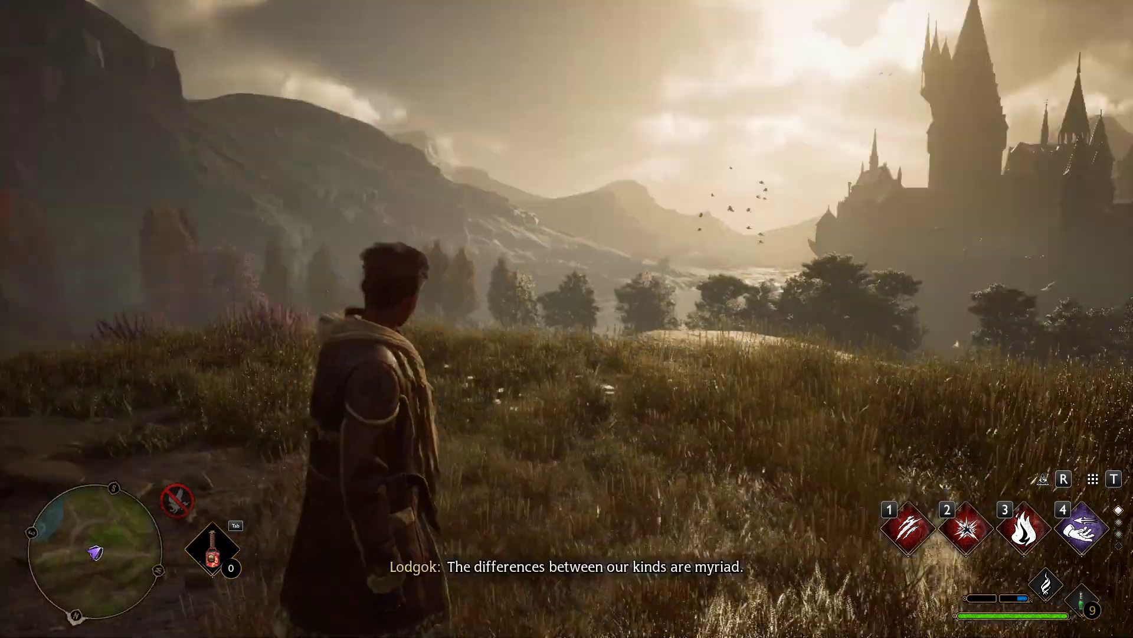
key("w")
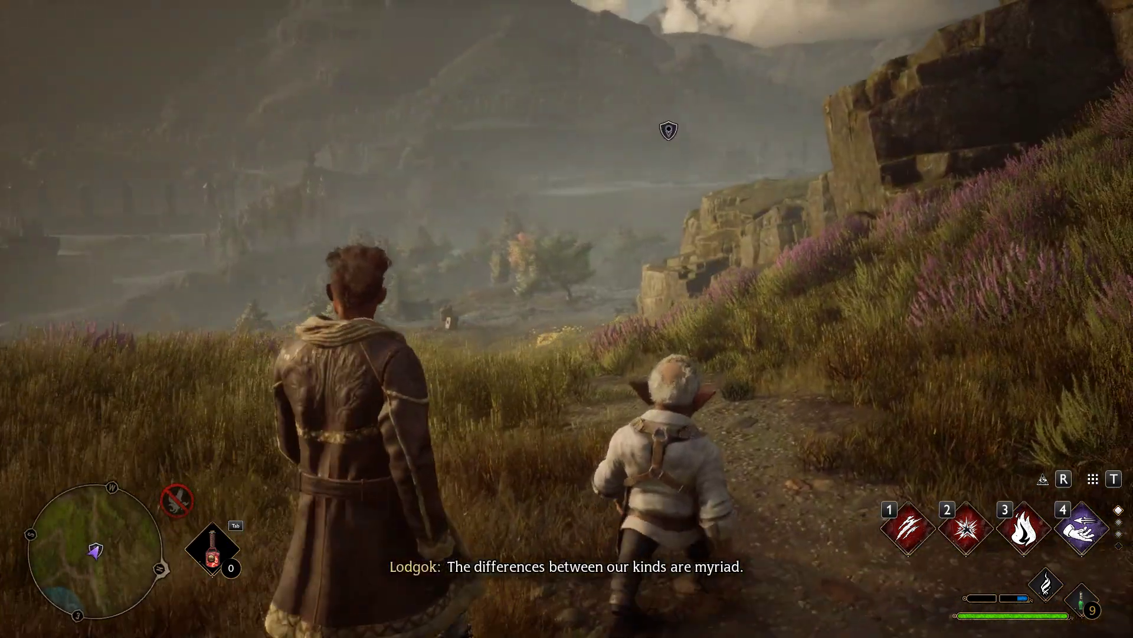
key("w")
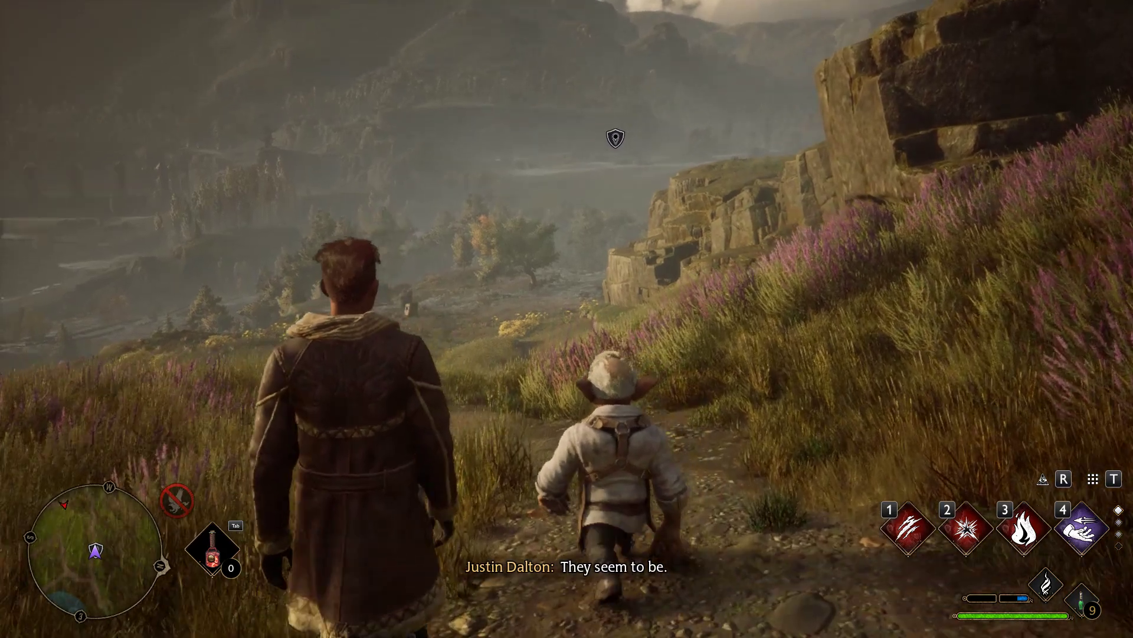
key("w")
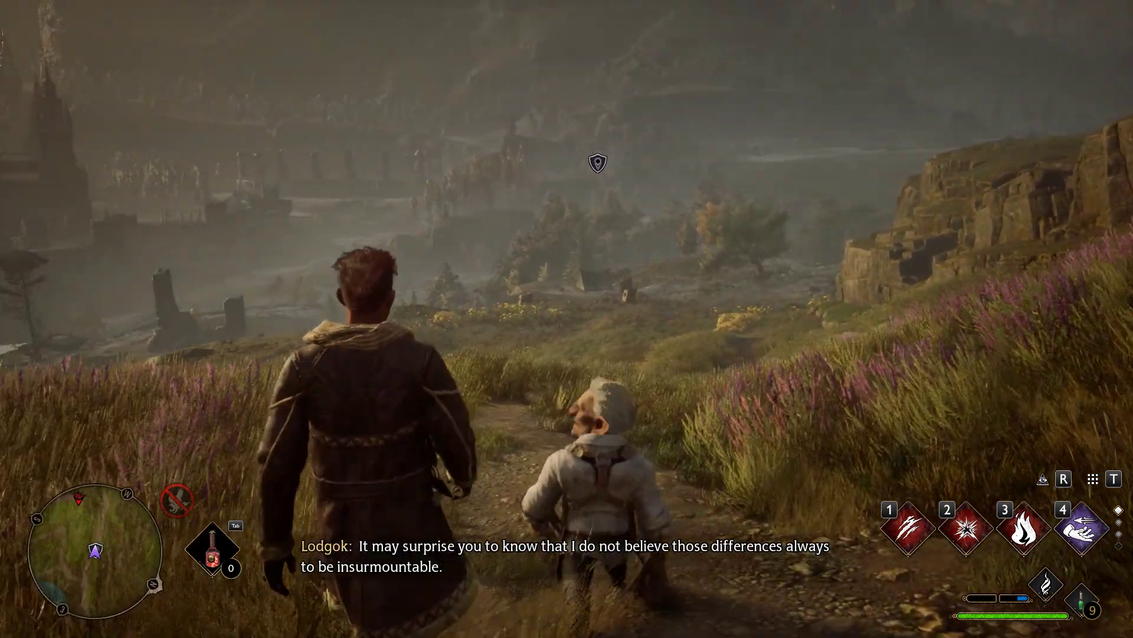
key("w")
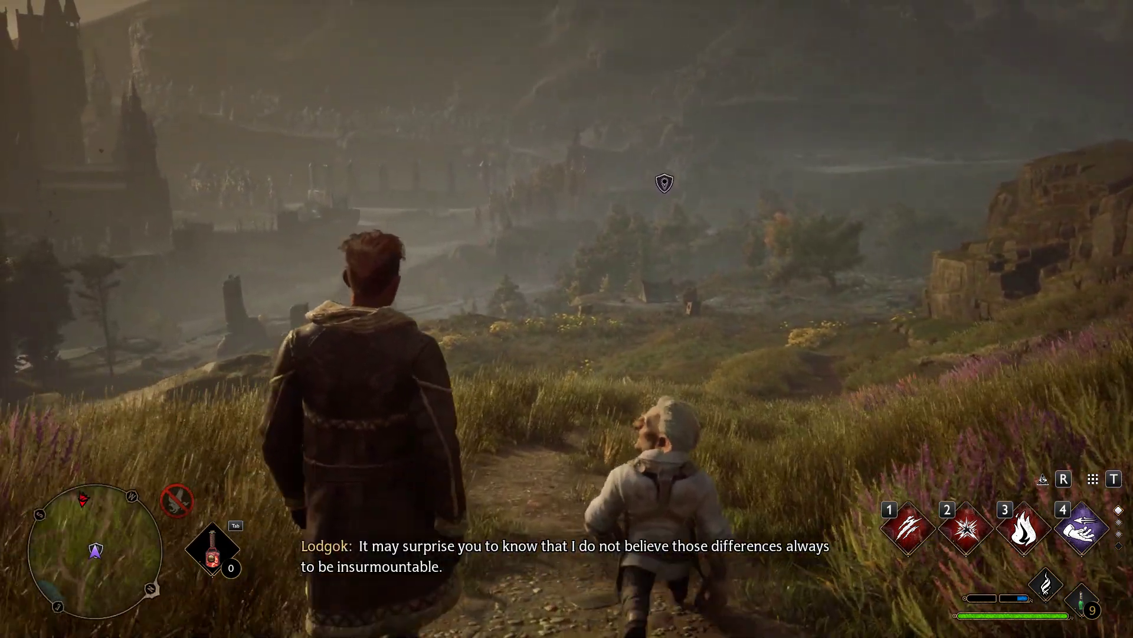
key("w")
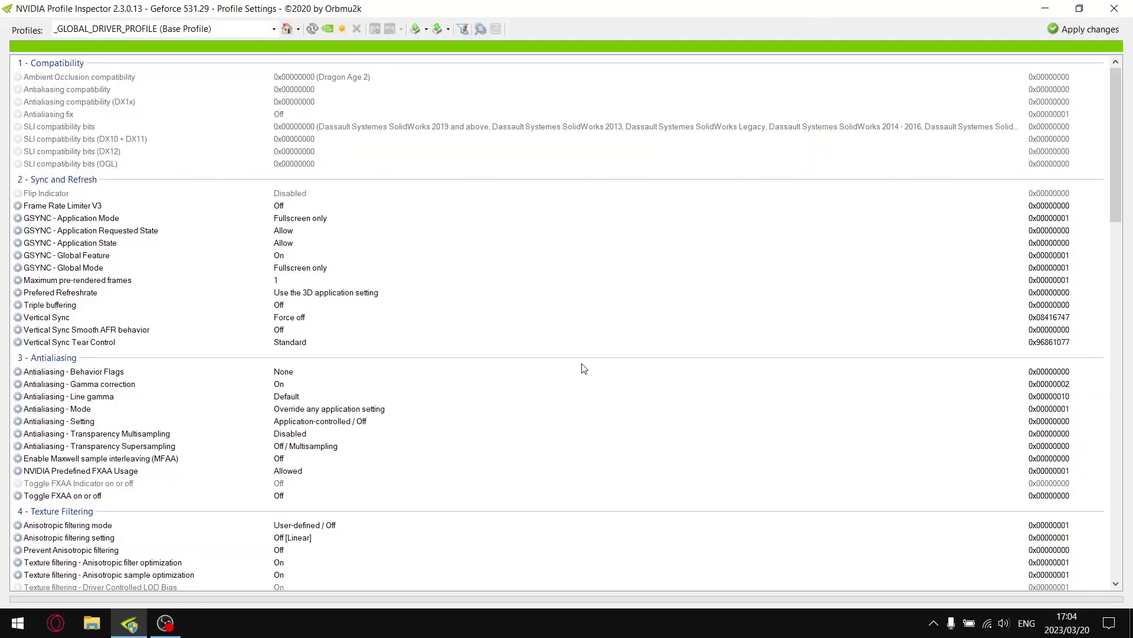
Look through the full list of settings in the _GLOBAL_DRIVER_PROFILE base profile, then minimise the window.
left_click_drag(1115, 147, 1003, 473)
scroll(778, 331, "up", 1)
left_click_drag(1117, 481, 1110, 146)
left_click(1057, 8)
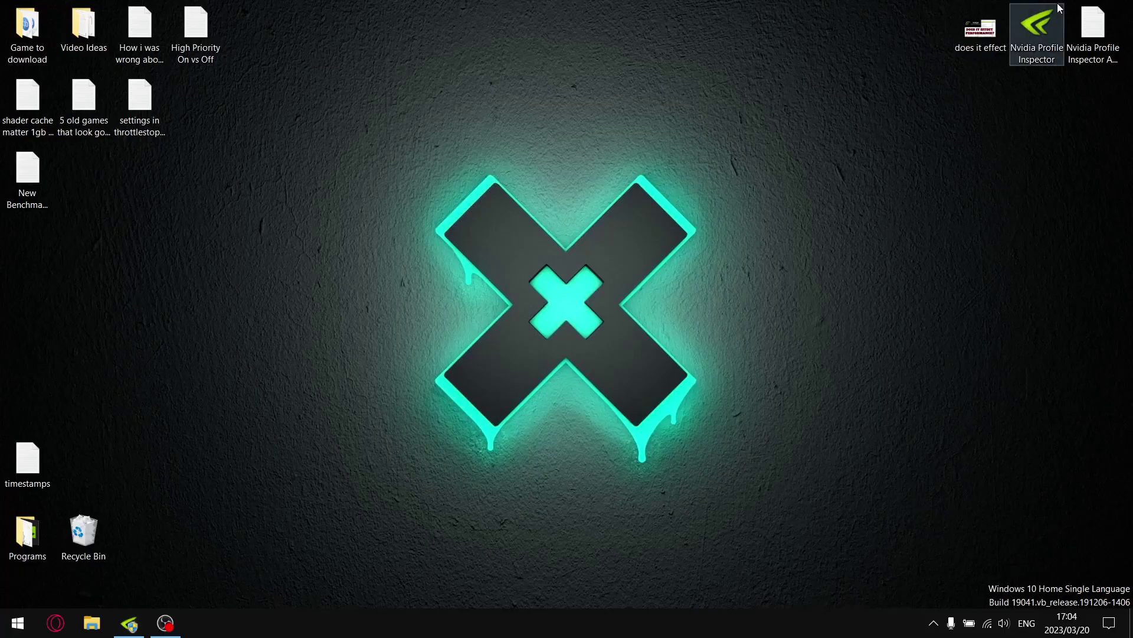
Open the Nvidia Profile Inspector Analysis notes and highlight the base performance heading, the driver version line and the base average FPS percentage.
left_click(1094, 40)
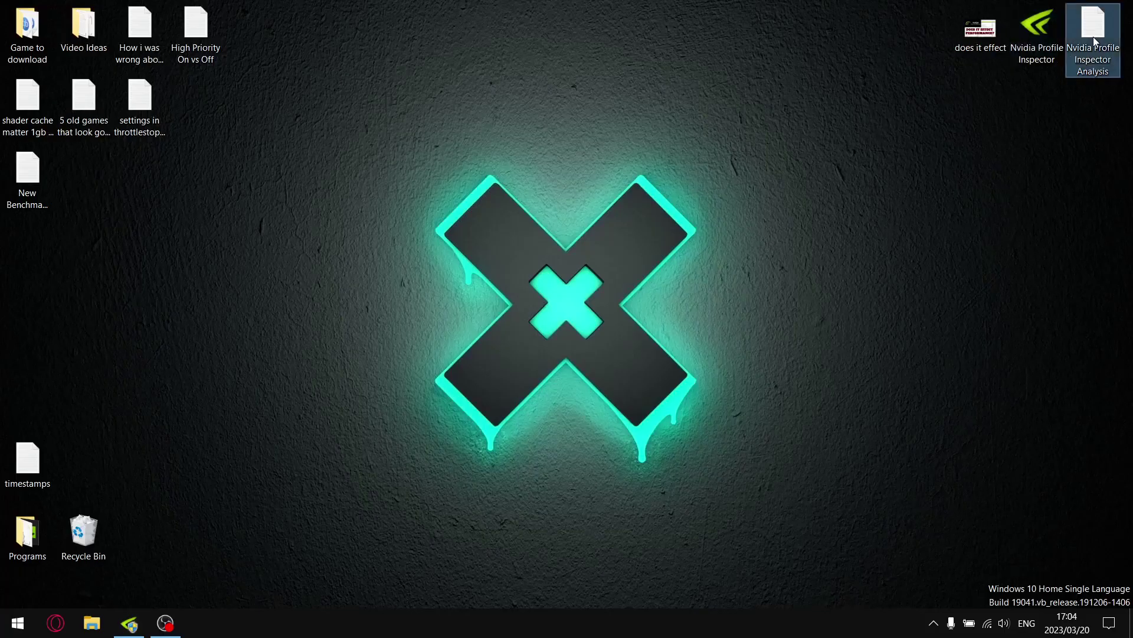
double_click(1094, 40)
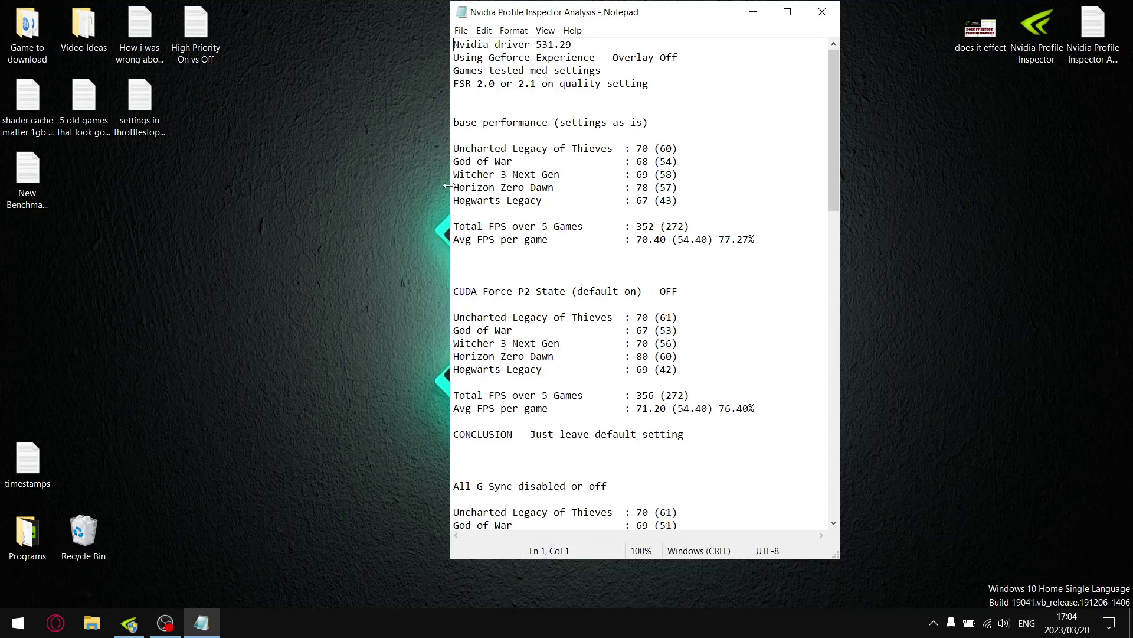
left_click_drag(548, 126, 481, 128)
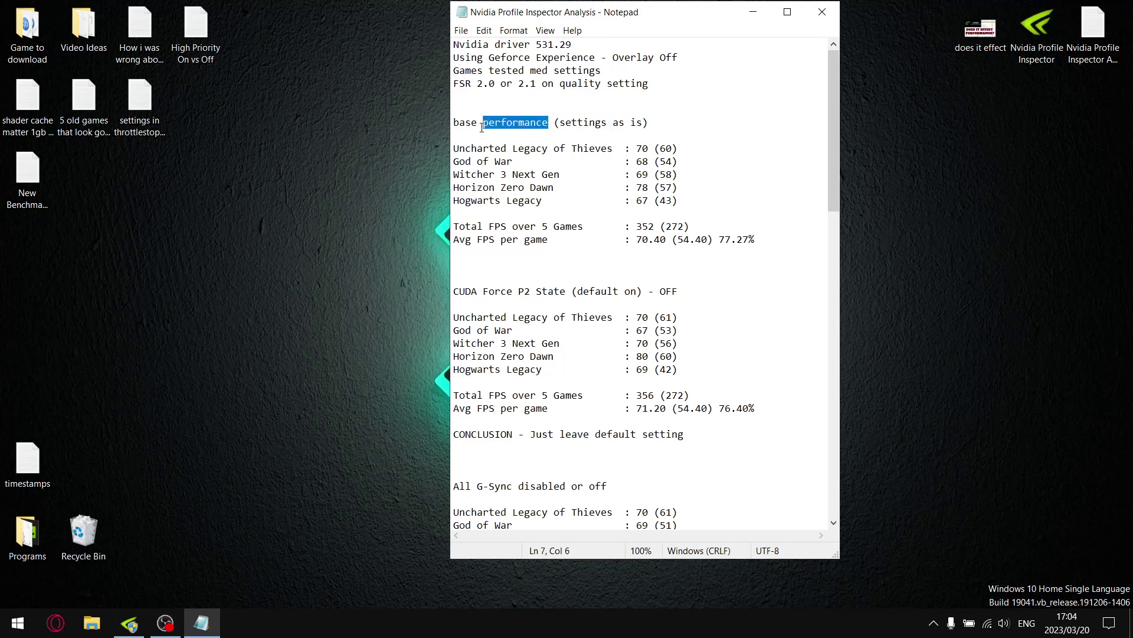
left_click_drag(636, 125, 570, 126)
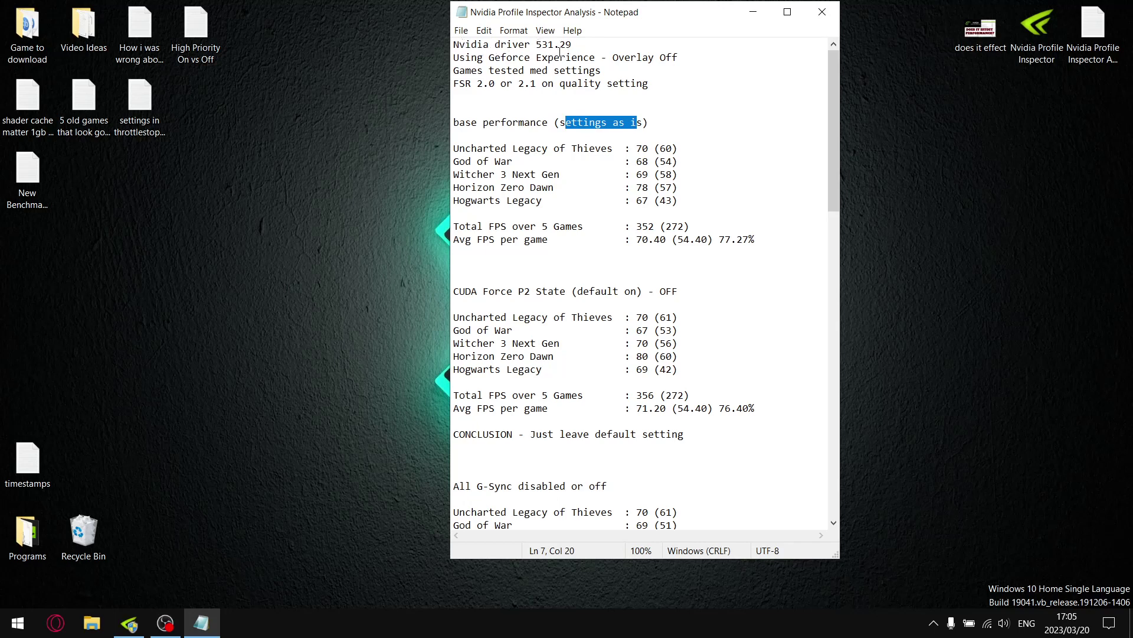
left_click_drag(572, 46, 453, 47)
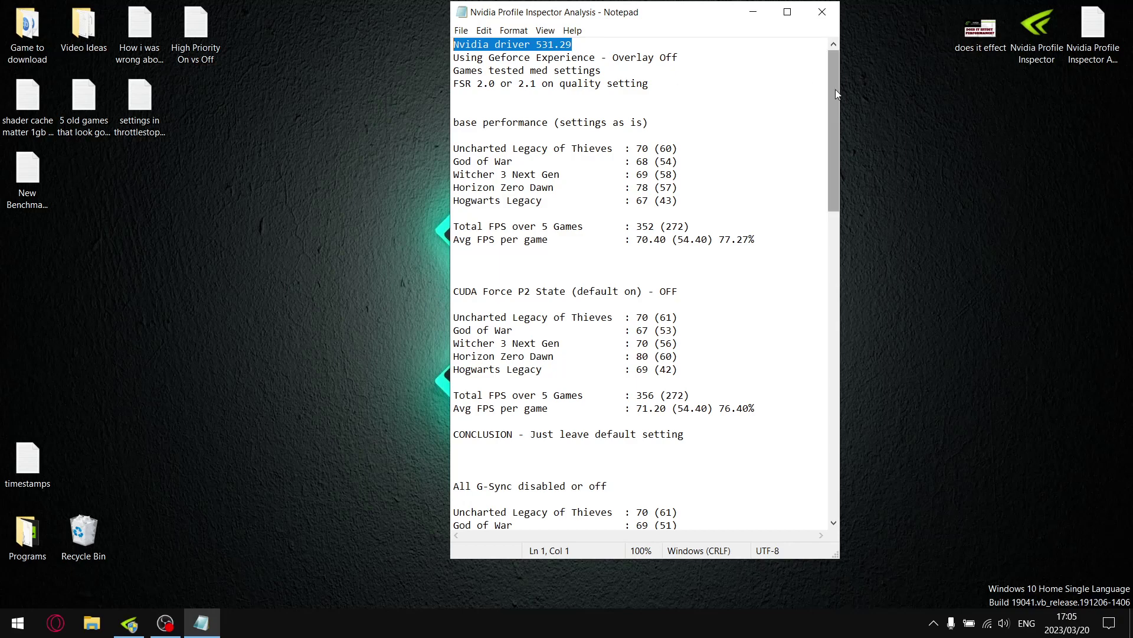
mouse_move(835, 97)
left_mouse_down()
mouse_move(835, 213)
mouse_move(791, 400)
mouse_move(824, 89)
left_mouse_up()
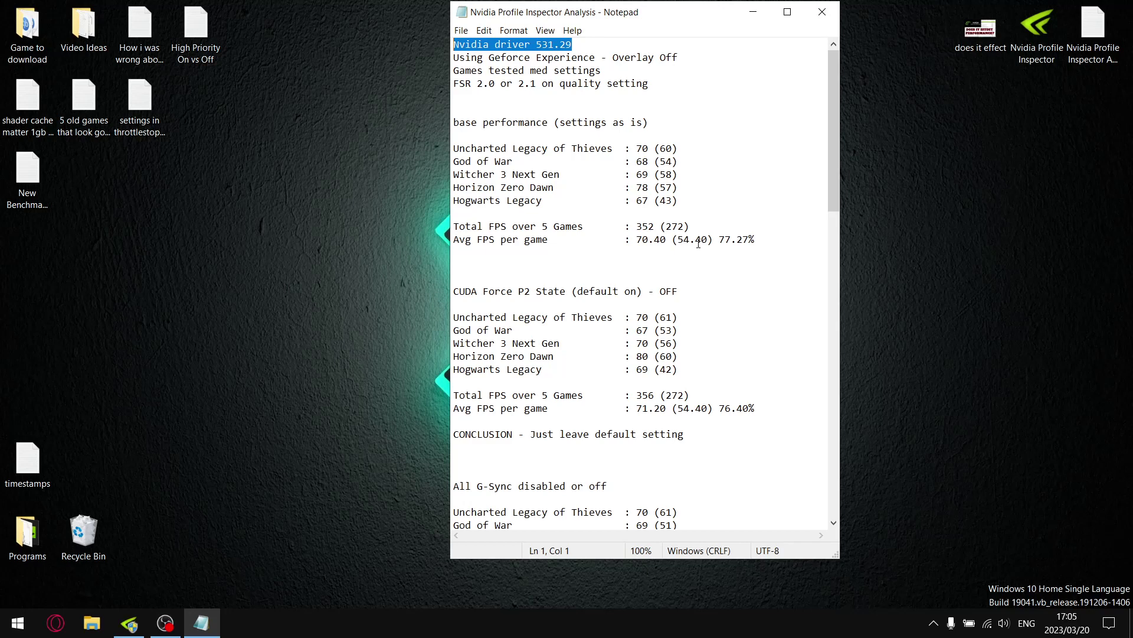
left_click_drag(749, 239, 718, 239)
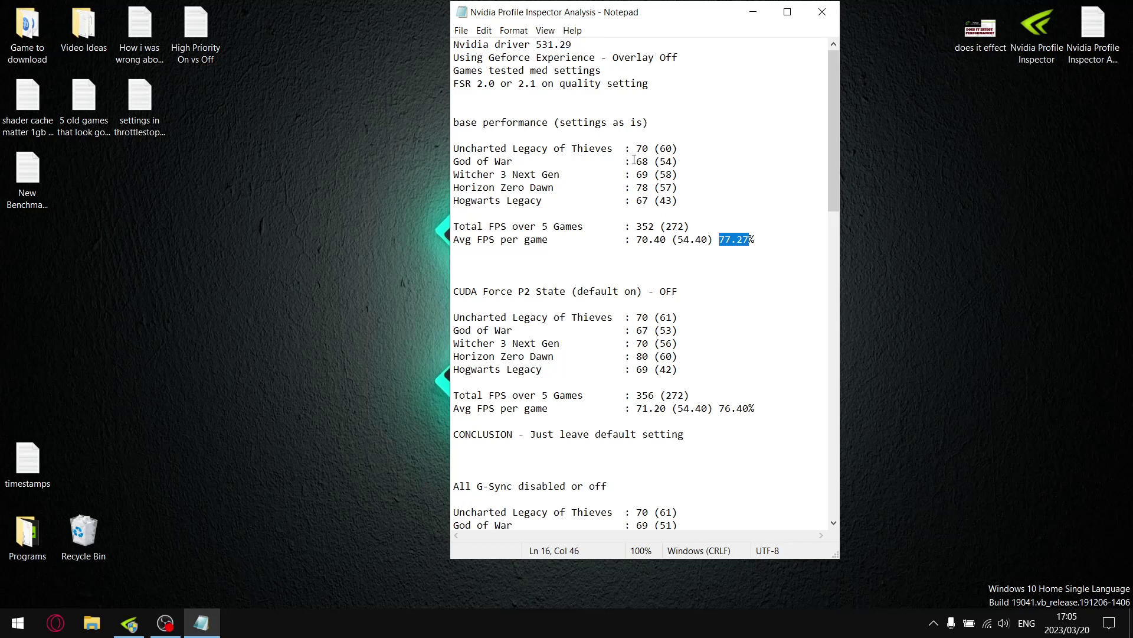
Switch to NVIDIA Profile Inspector to examine the CUDA - Force P2 State setting under Common, then return to the notes.
left_click_drag(837, 164, 833, 185)
left_click(129, 622)
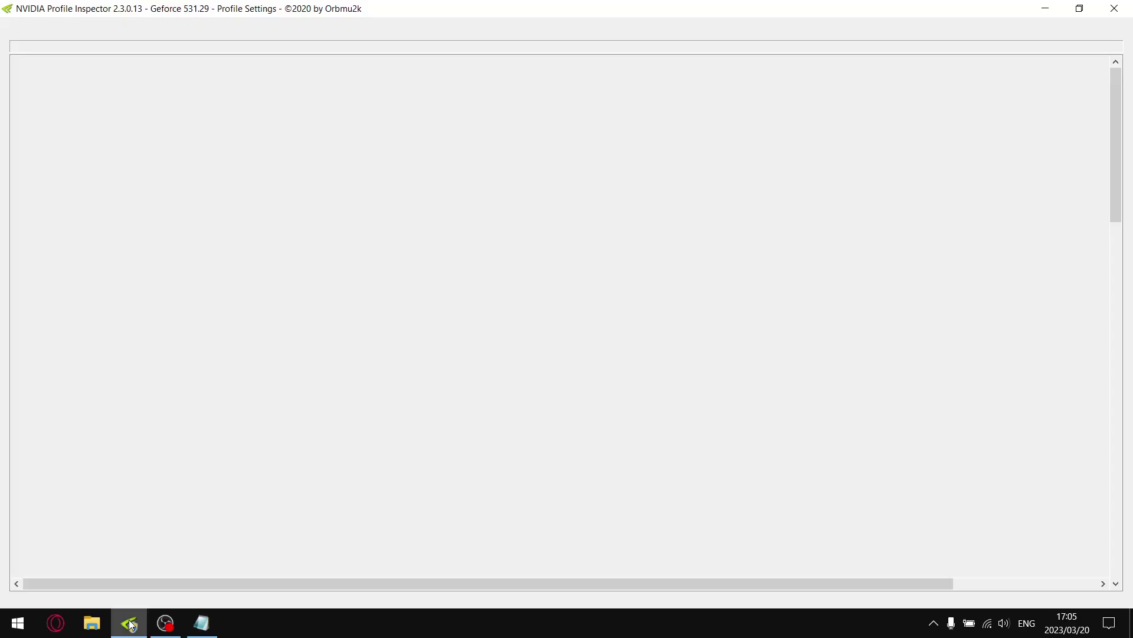
scroll(1118, 169, "down", 1)
scroll(1117, 169, "down", 11)
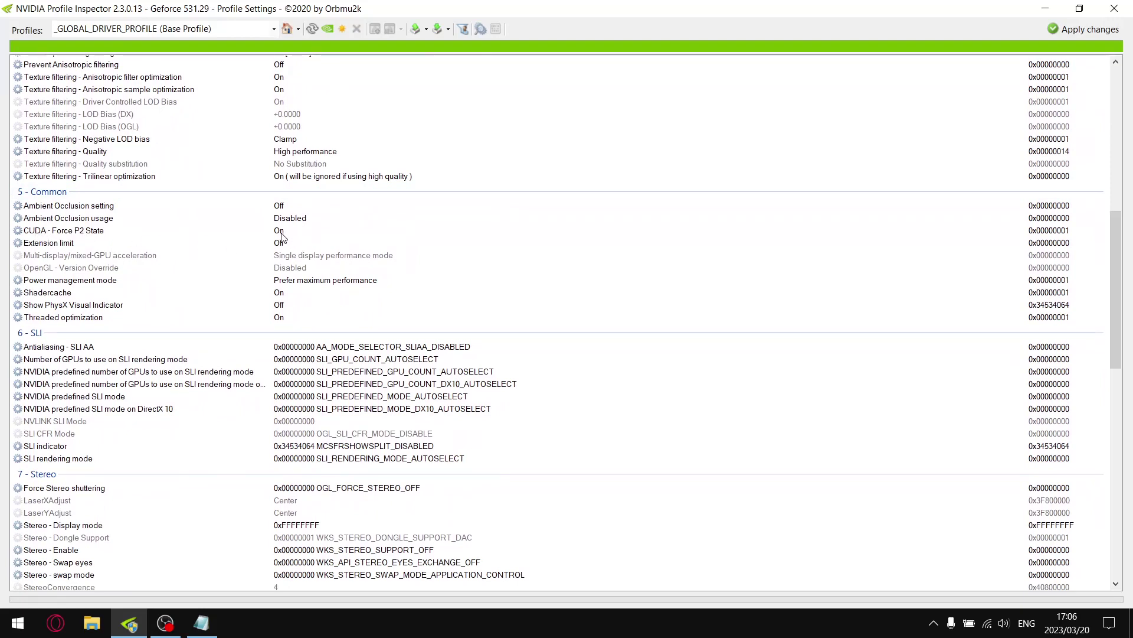
left_click(1042, 7)
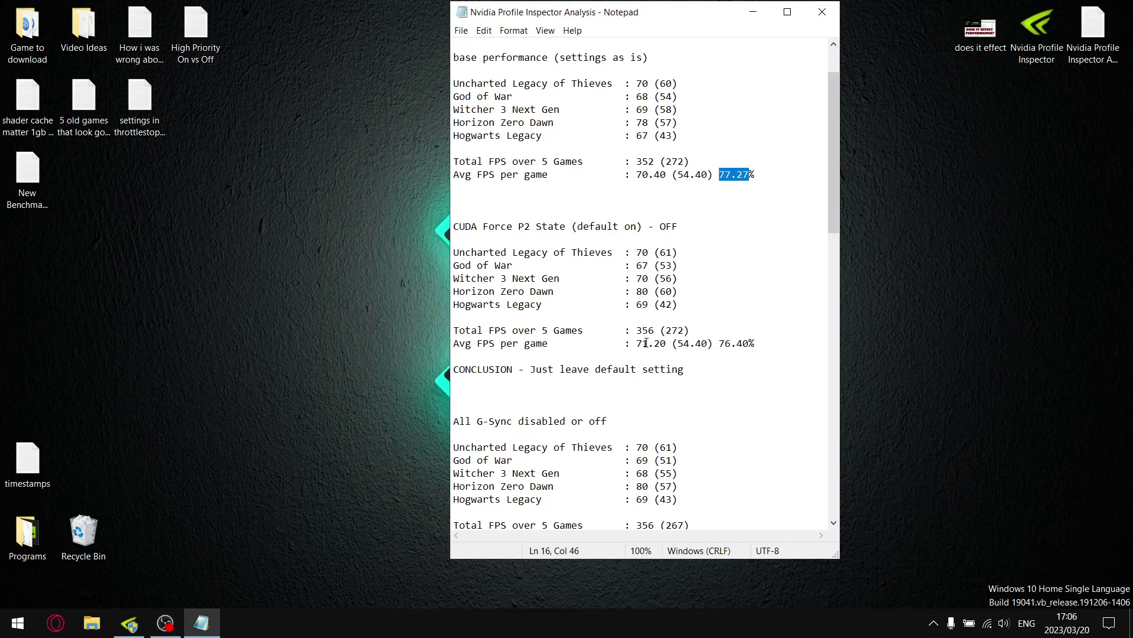
Highlight the average percentage of the CUDA Force P2 State test and the average FPS of the G-Sync test.
left_click_drag(760, 340, 713, 343)
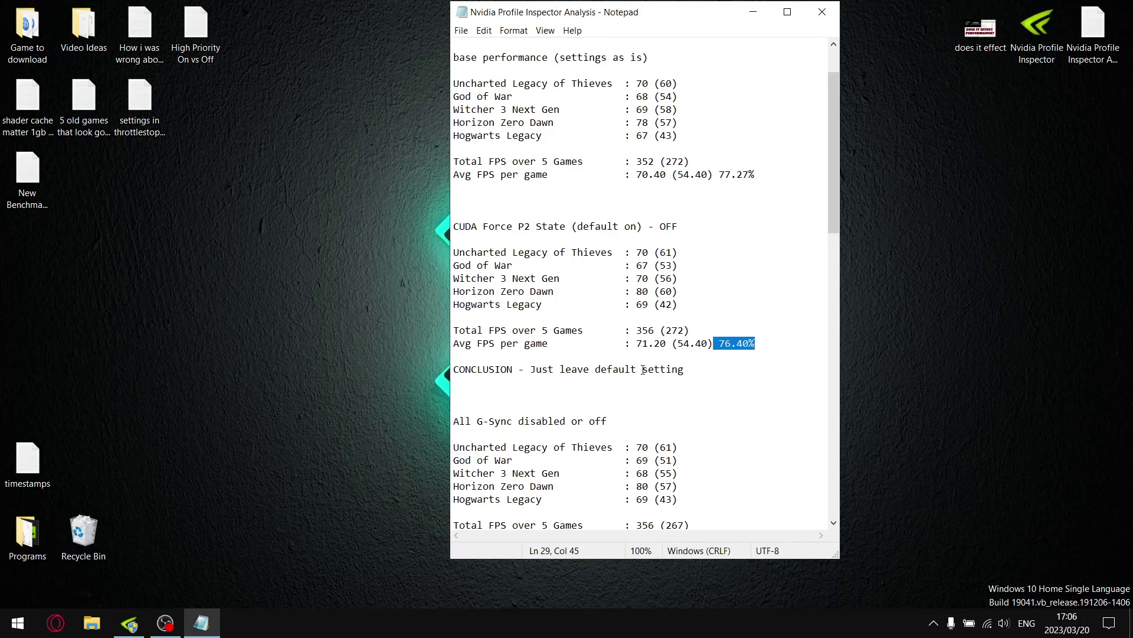
left_click_drag(834, 203, 838, 267)
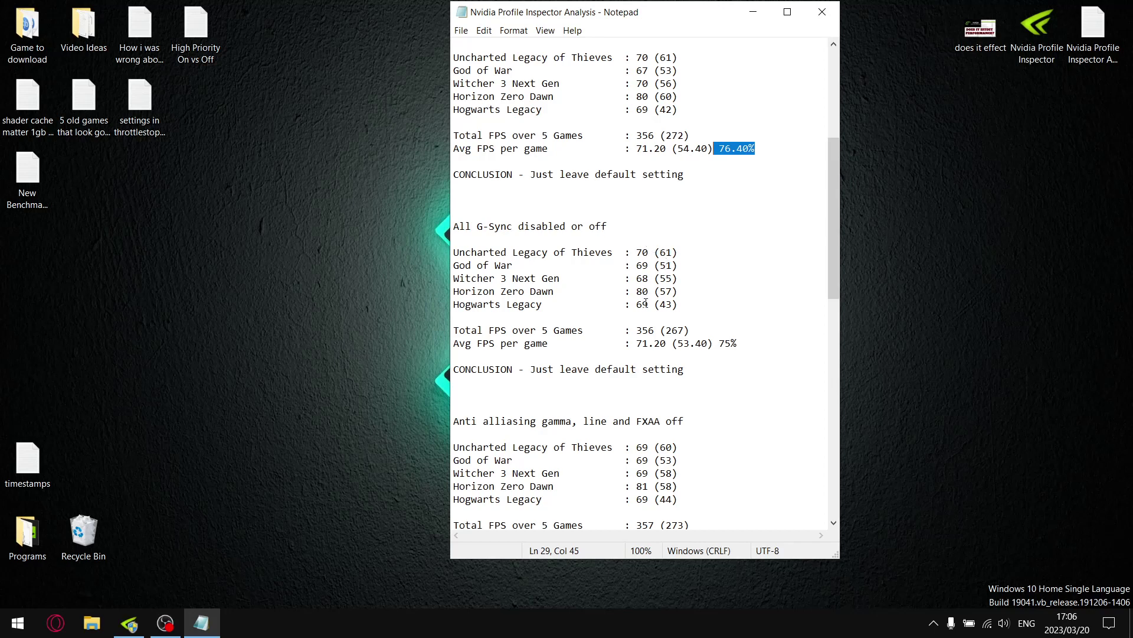
left_click_drag(708, 348, 643, 343)
left_click(665, 342)
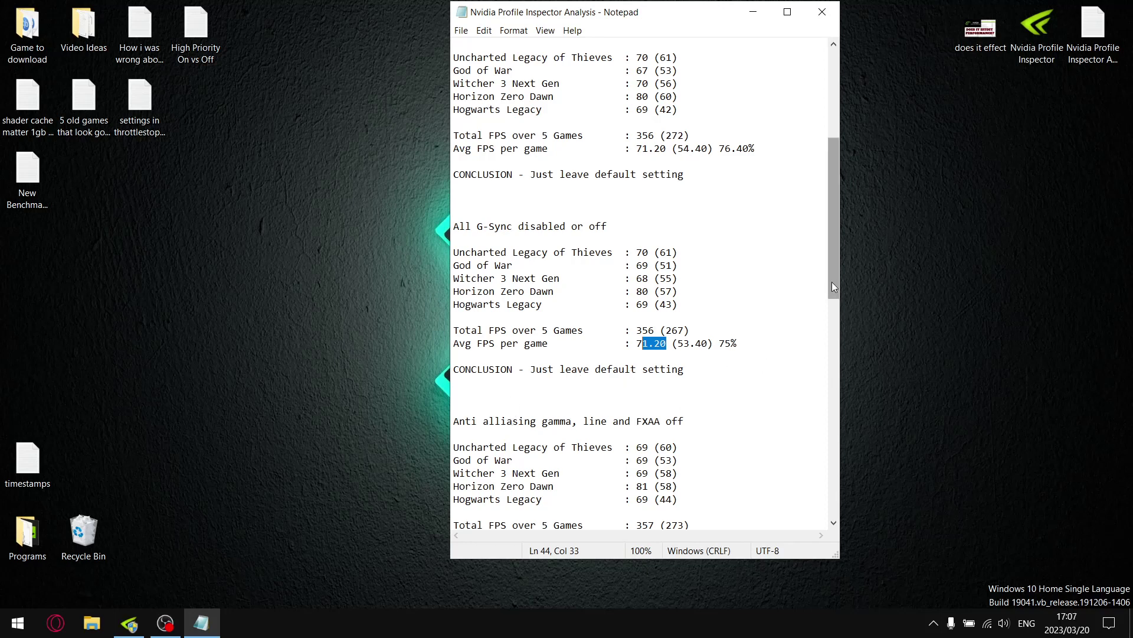
Switch to NVIDIA Profile Inspector to examine the Antialiasing gamma, line and FXAA settings, then return to the notes.
left_click_drag(831, 282, 831, 352)
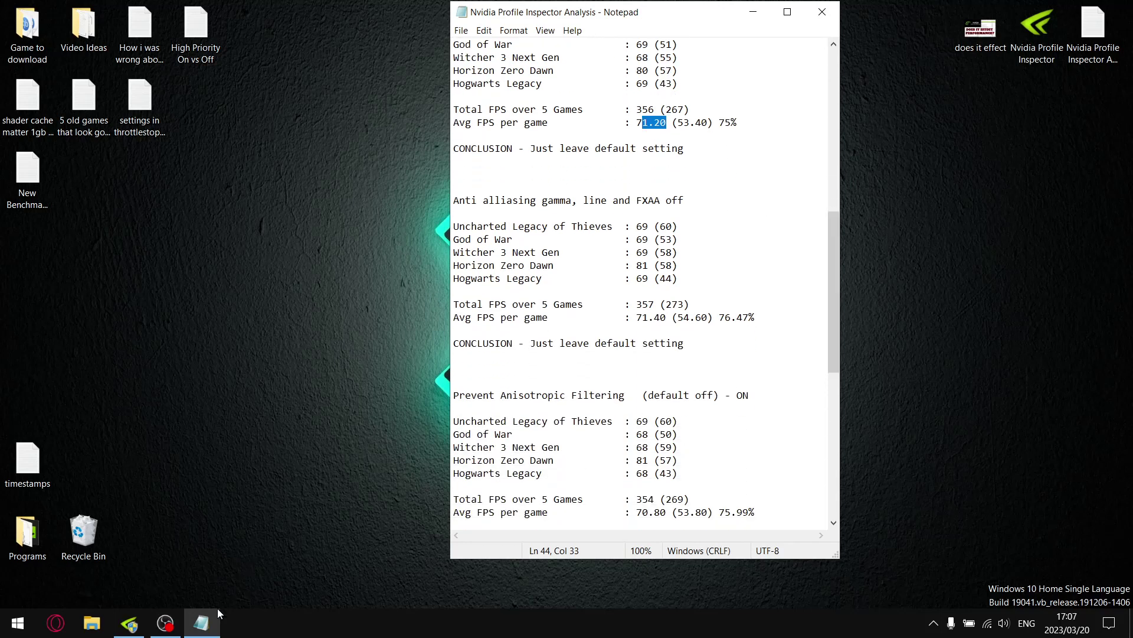
mouse_move(129, 621)
left_click(171, 531)
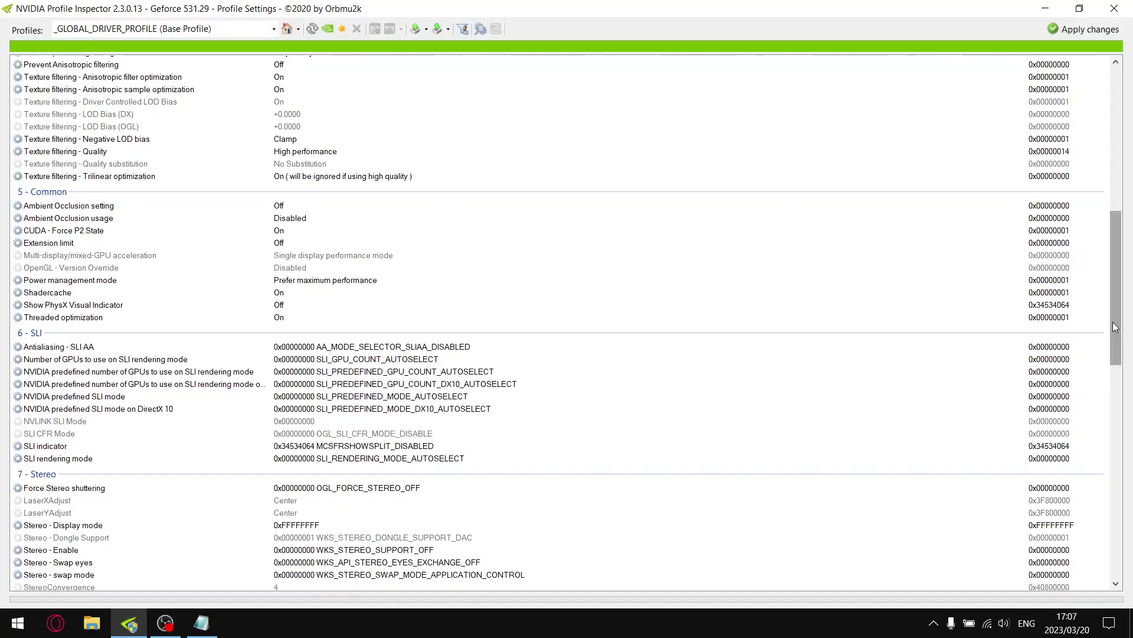
left_click_drag(1115, 322, 1131, 243)
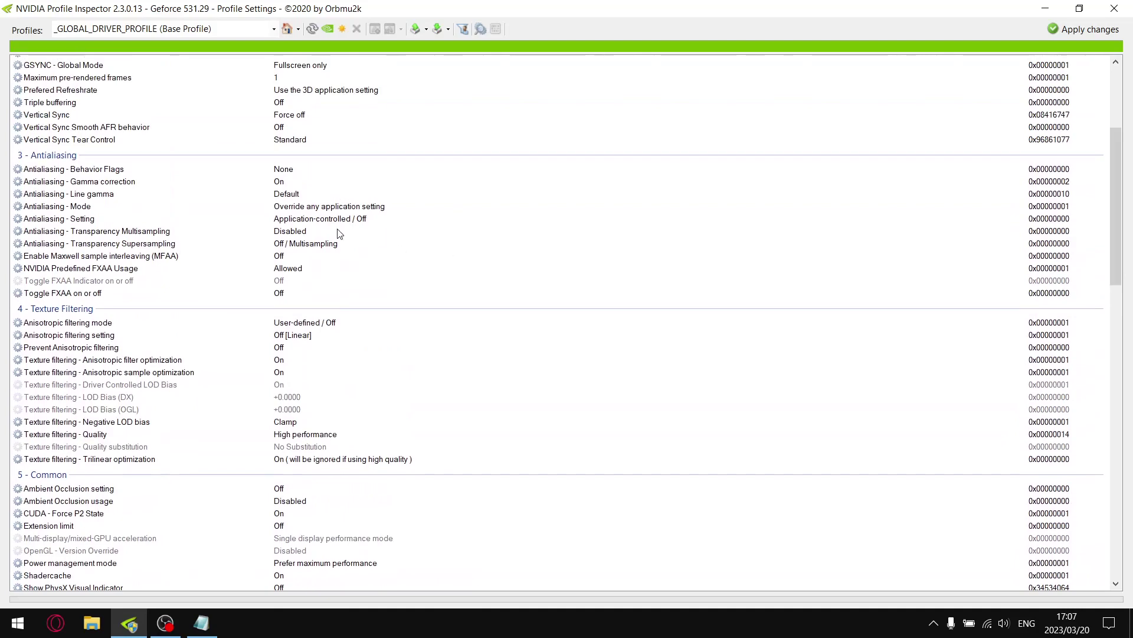
left_click(1045, 8)
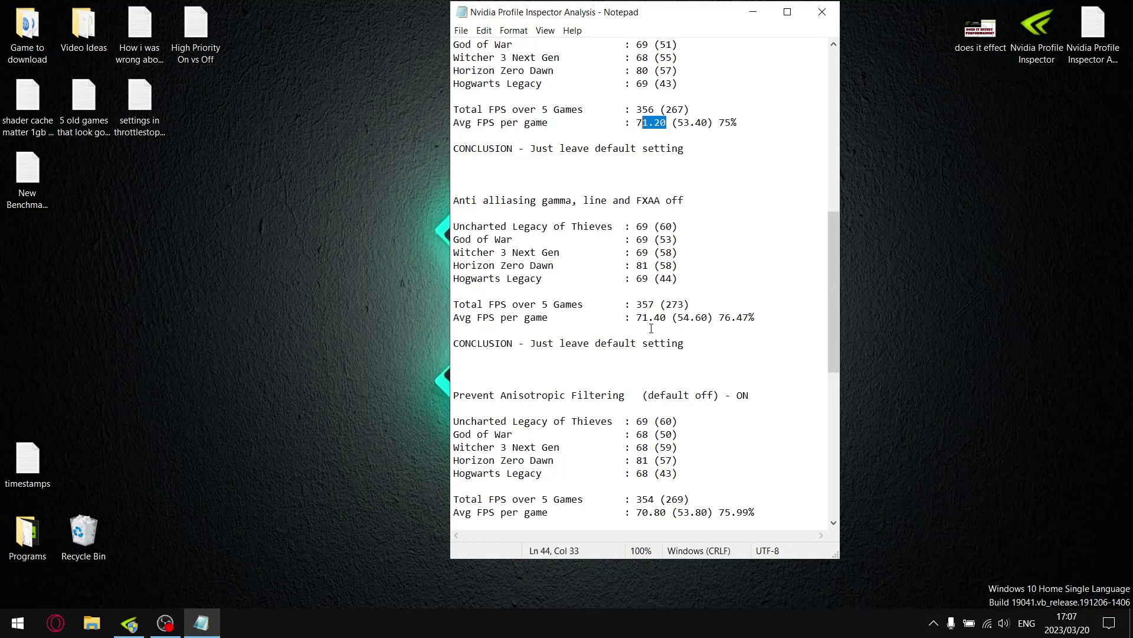
Highlight the average FPS figures of the anti-aliasing gamma, line and FXAA off test, then clear the selection.
left_click_drag(672, 319, 643, 327)
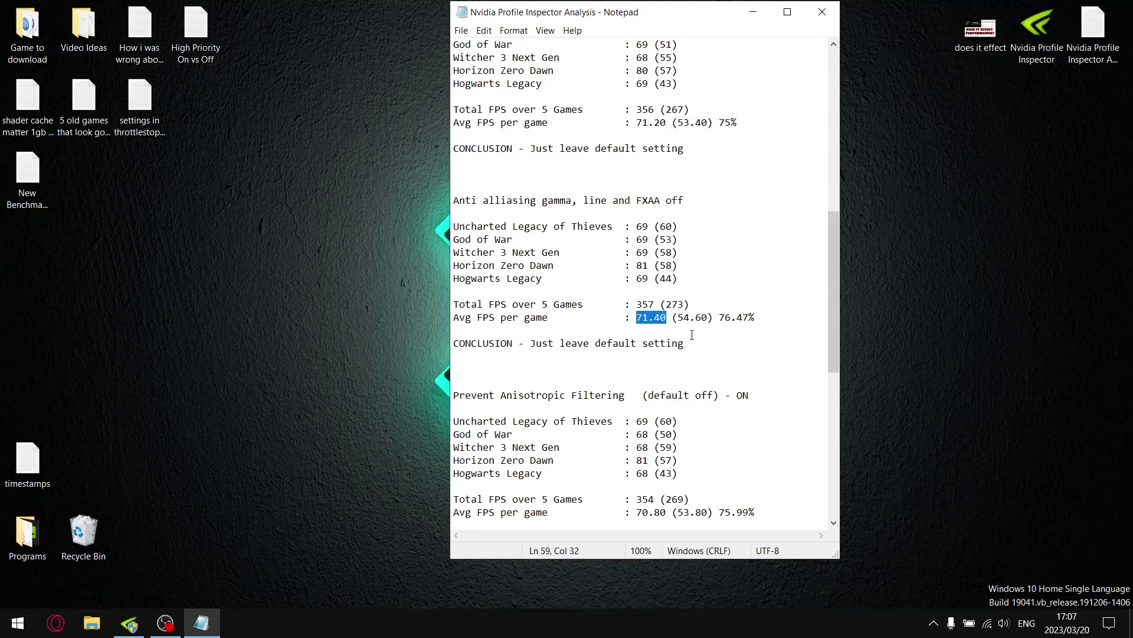
left_click_drag(707, 320, 631, 318)
key("Down")
left_click(714, 356)
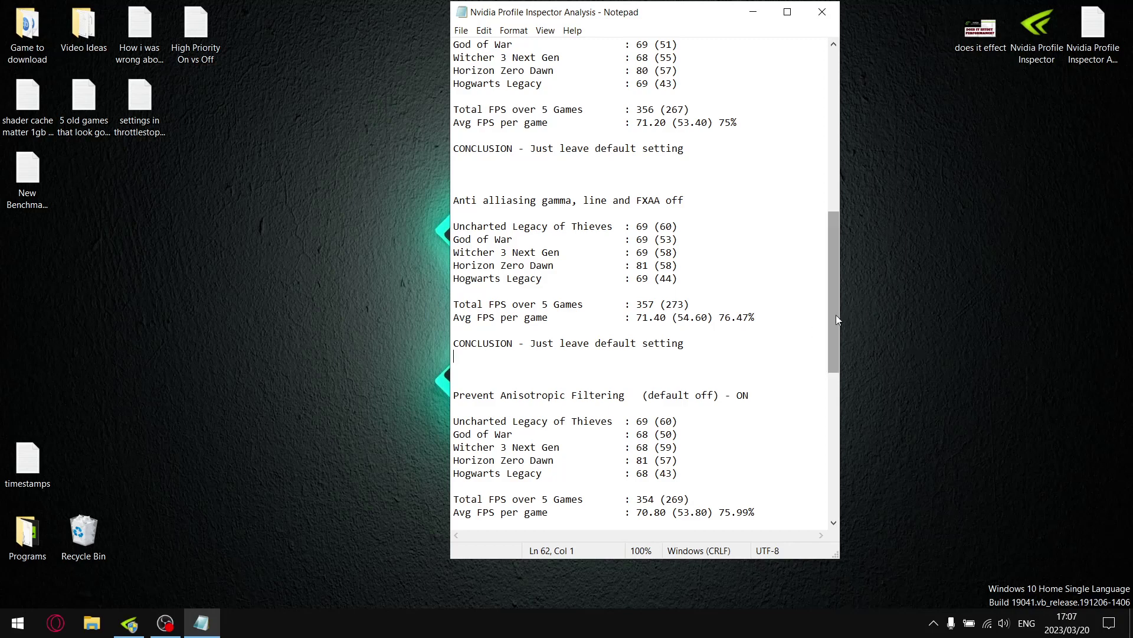
mouse_move(836, 314)
left_mouse_down()
mouse_move(845, 147)
mouse_move(824, 317)
left_mouse_up()
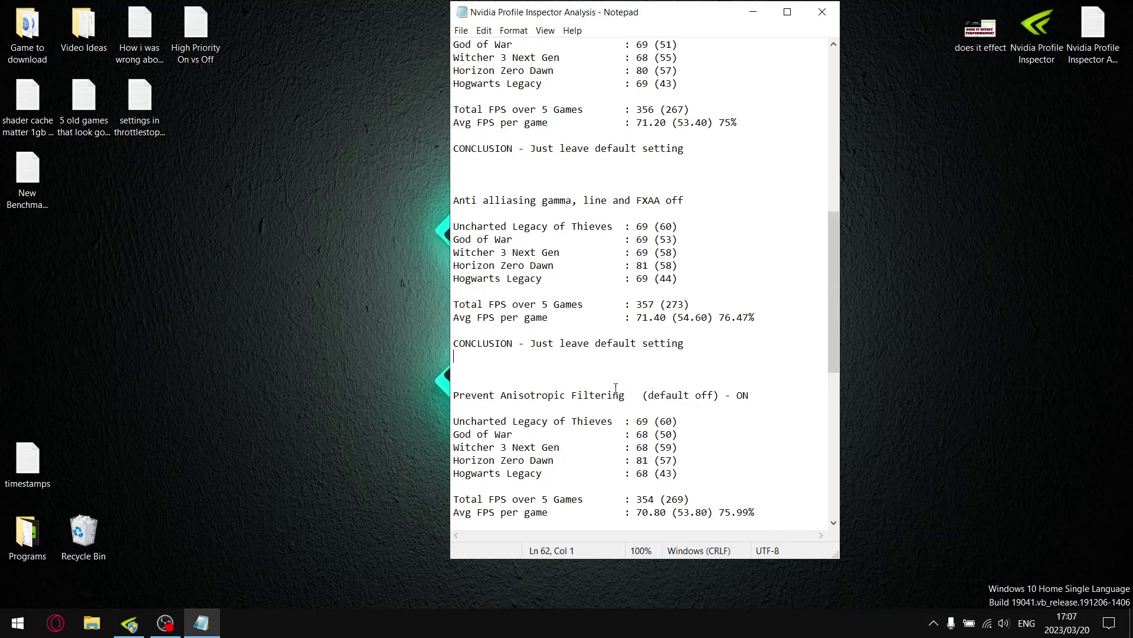
Highlight the average percentages of the Prevent Anisotropic Filtering test and the Memory Allocation Policy & Variable Refresh Rate test.
left_click_drag(836, 305, 837, 373)
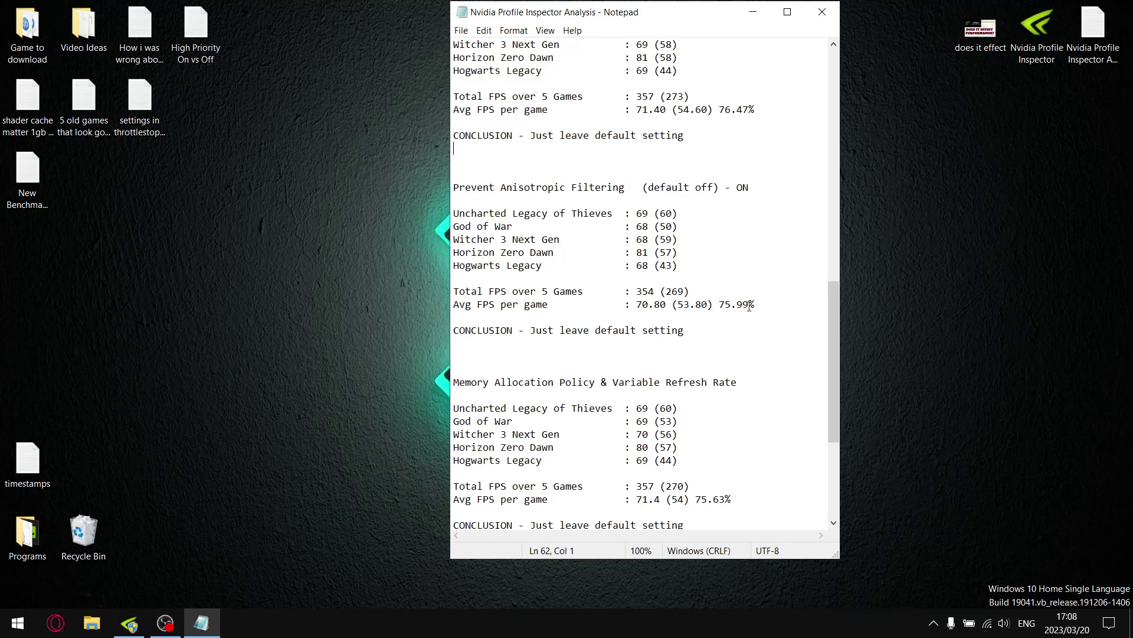
left_click_drag(749, 306, 725, 306)
mouse_move(838, 349)
left_mouse_down()
mouse_move(834, 387)
mouse_move(834, 370)
left_mouse_up()
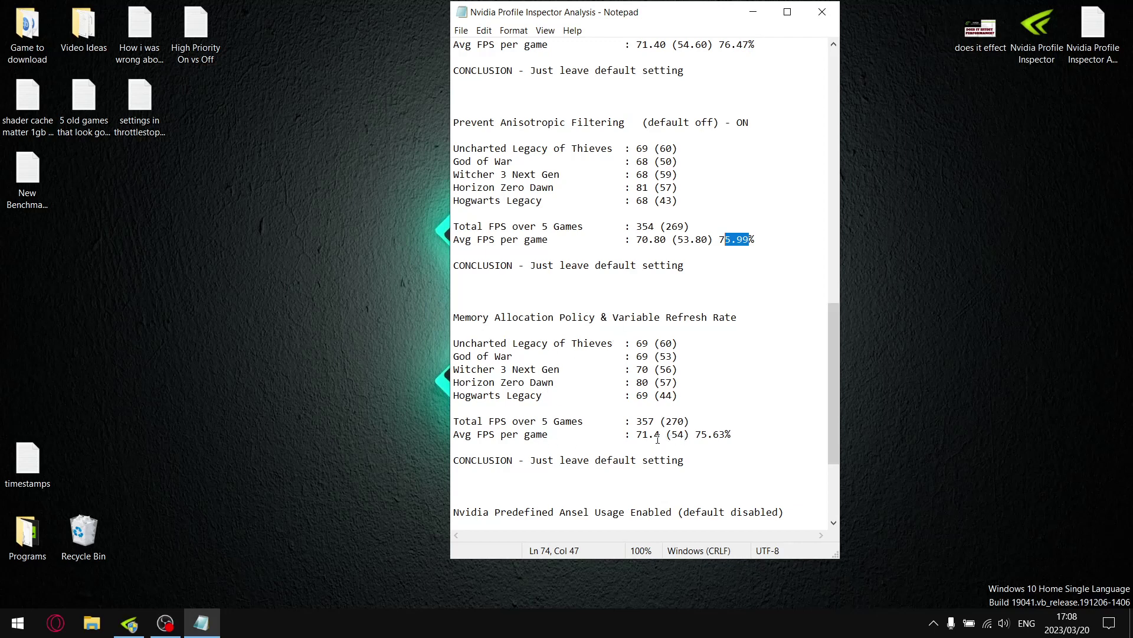
left_click_drag(726, 435, 698, 435)
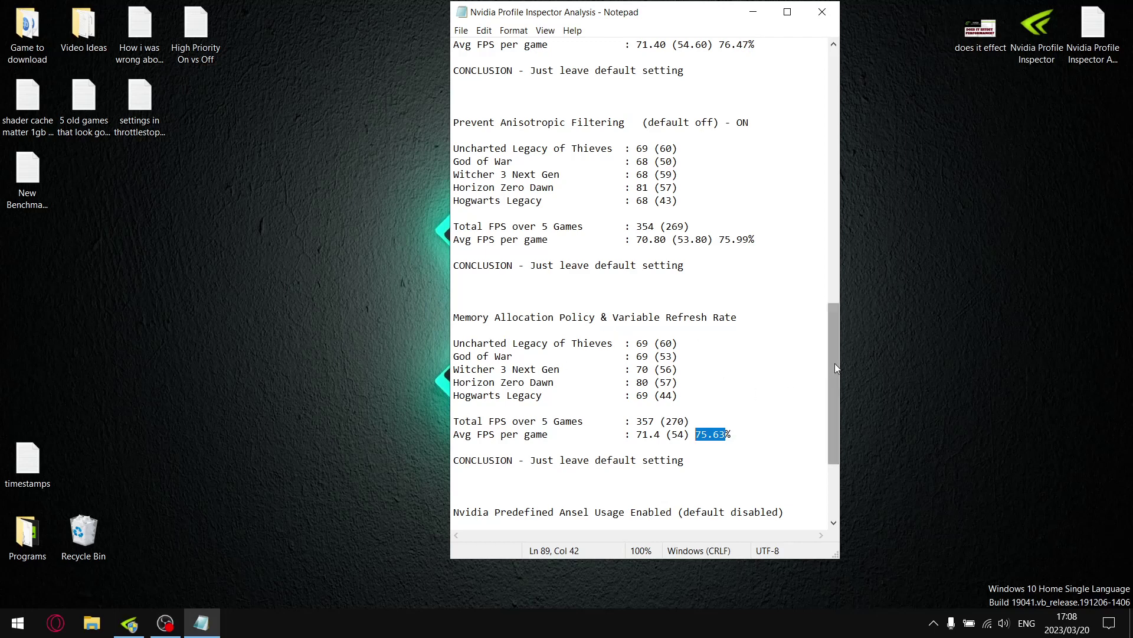
Highlight the average percentage of the Nvidia Predefined Ansel Usage test, then close the analysis notes.
left_click_drag(834, 363, 828, 438)
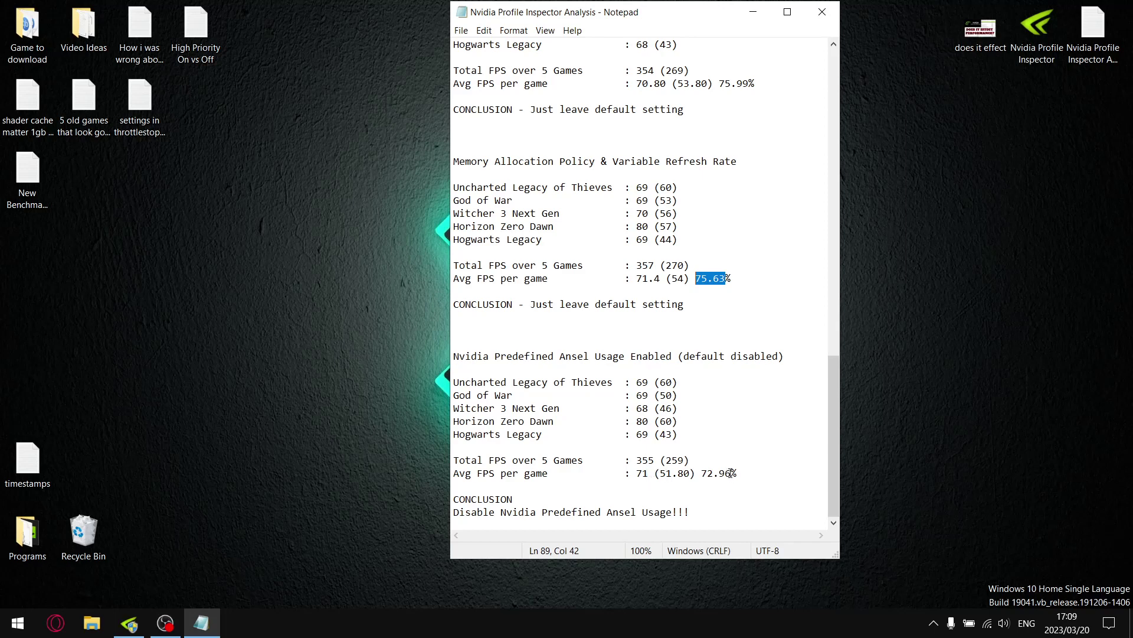
left_click_drag(732, 473, 702, 473)
left_click(785, 413)
left_click_drag(834, 425, 830, 86)
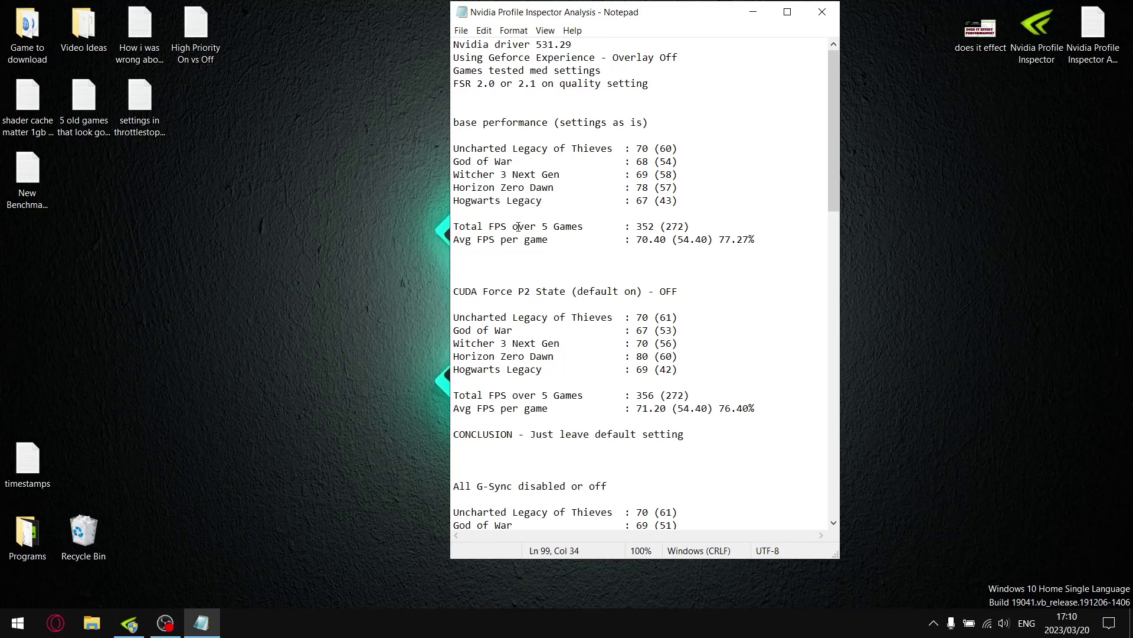
left_click(823, 9)
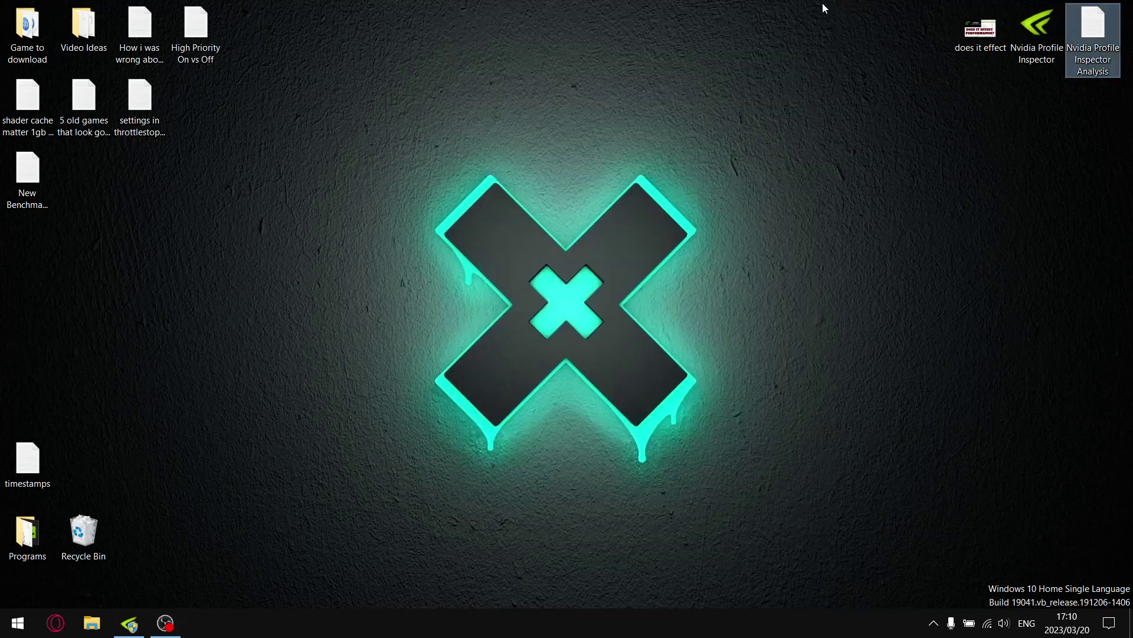